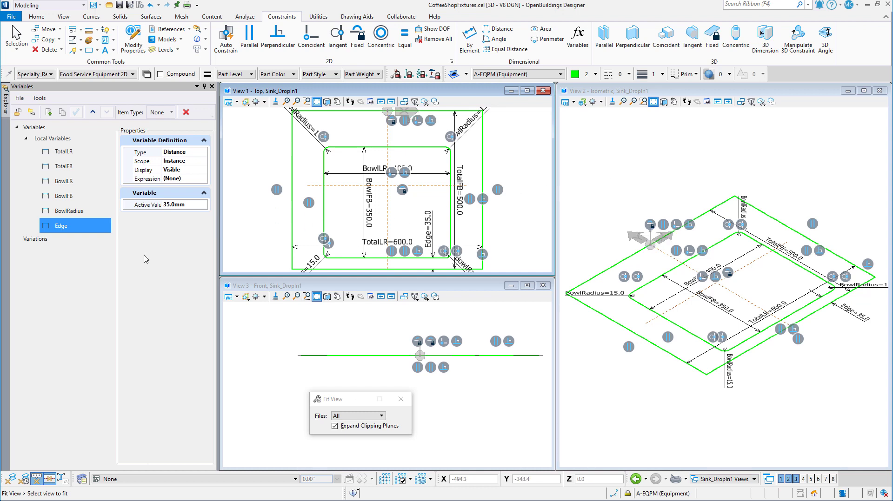
Create a new variation named 500x500 and set its TotalLR to 500 mm
{"action": "left_click", "coordinate": [42, 241]}
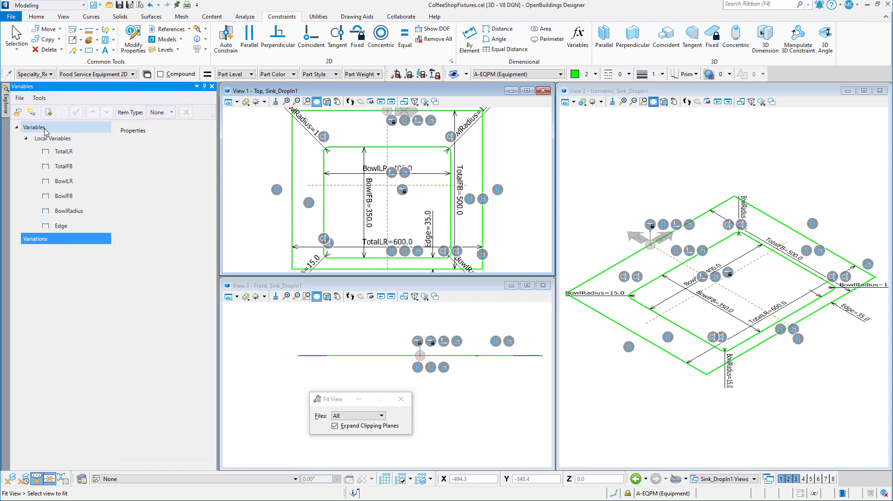
{"action": "left_click", "coordinate": [48, 112]}
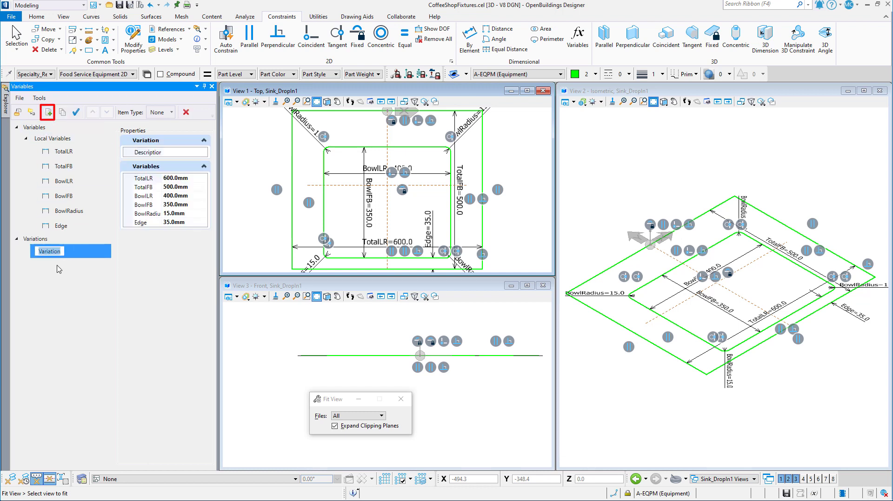
{"action": "type", "text": "500x500"}
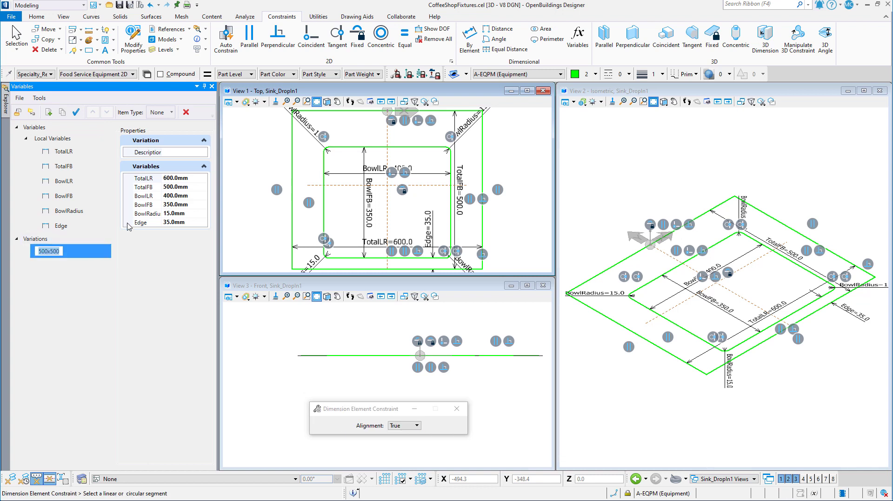
{"action": "left_click", "coordinate": [173, 178]}
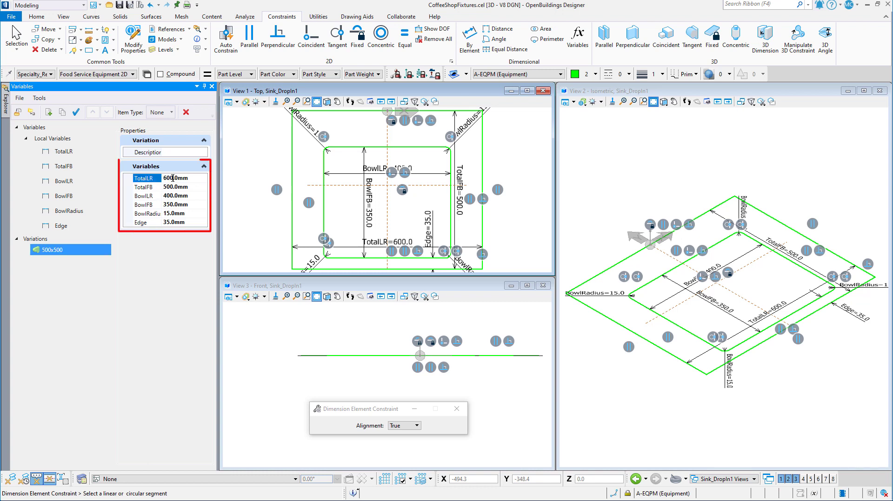
{"action": "key", "text": "BackSpace"}
{"action": "type", "text": "300"}
{"action": "key", "text": "Return"}
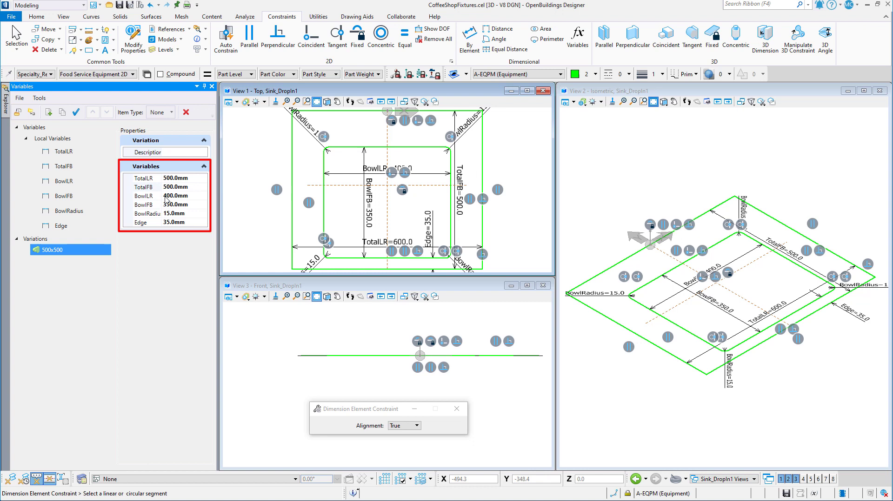
Set BowlLR to 450 mm and BowlFB to 300 mm
{"action": "left_click", "coordinate": [167, 196]}
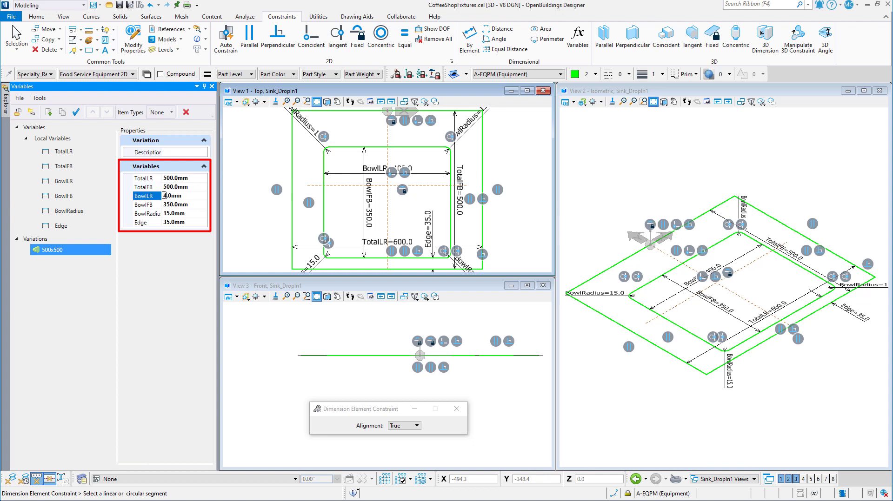
{"action": "key", "text": "Delete"}
{"action": "key", "text": "Delete"}
{"action": "type", "text": "50"}
{"action": "key", "text": "Return"}
{"action": "left_click", "coordinate": [163, 204]}
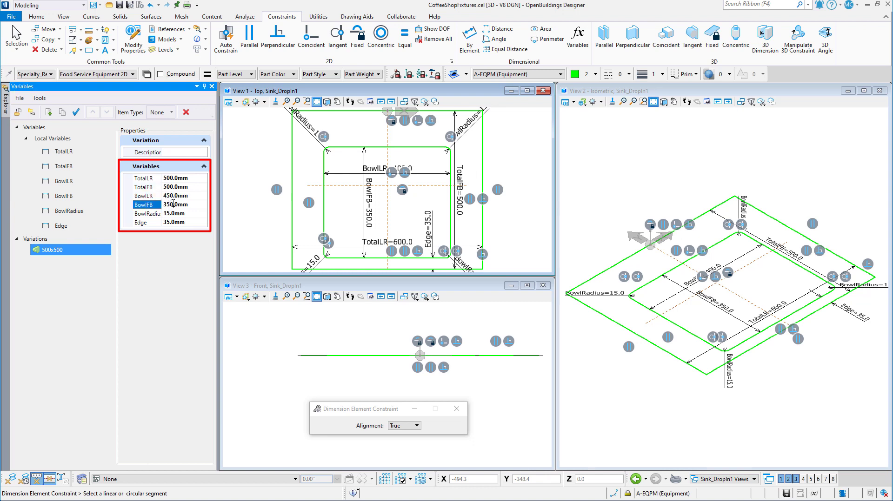
{"action": "key", "text": "Delete"}
{"action": "type", "text": "0"}
{"action": "key", "text": "Return"}
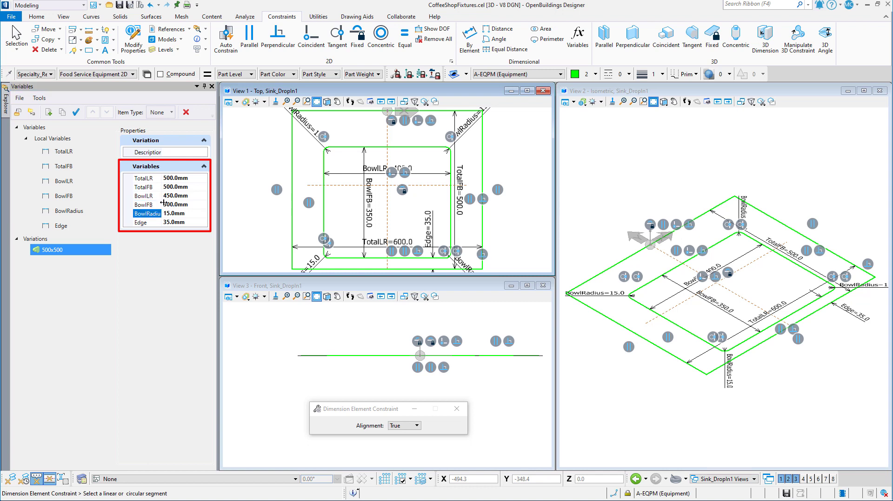
Set BowlRadius and Edge to 25 mm each
{"action": "left_click", "coordinate": [170, 215]}
{"action": "key", "text": "Delete"}
{"action": "type", "text": "2"}
{"action": "key", "text": "Return"}
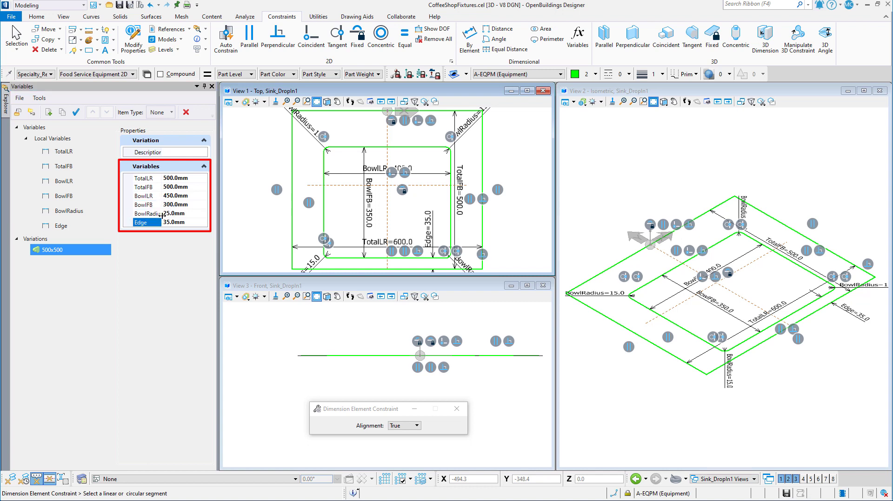
{"action": "left_click", "coordinate": [169, 225]}
{"action": "left_click_drag", "start_coordinate": [171, 223], "coordinate": [161, 223]}
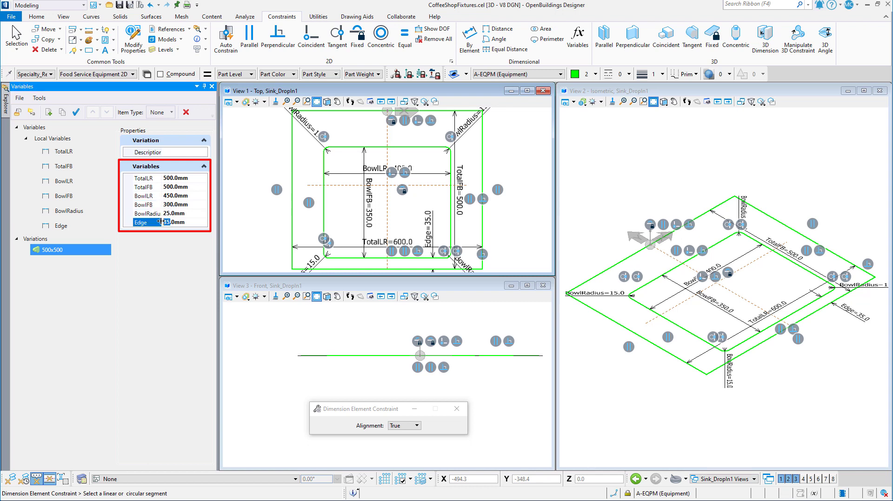
{"action": "type", "text": "25"}
{"action": "key", "text": "Return"}
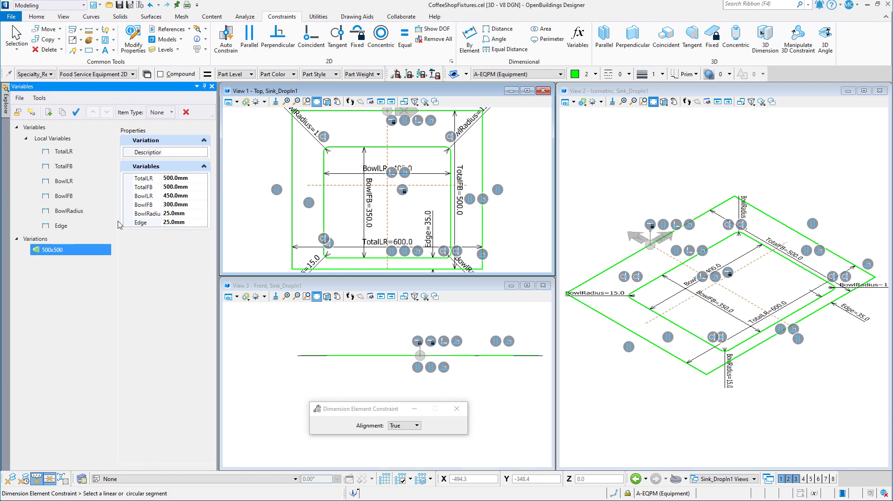
Apply the 500x500 variation, then duplicate it and rename the copy 400x600
{"action": "left_click", "coordinate": [77, 113]}
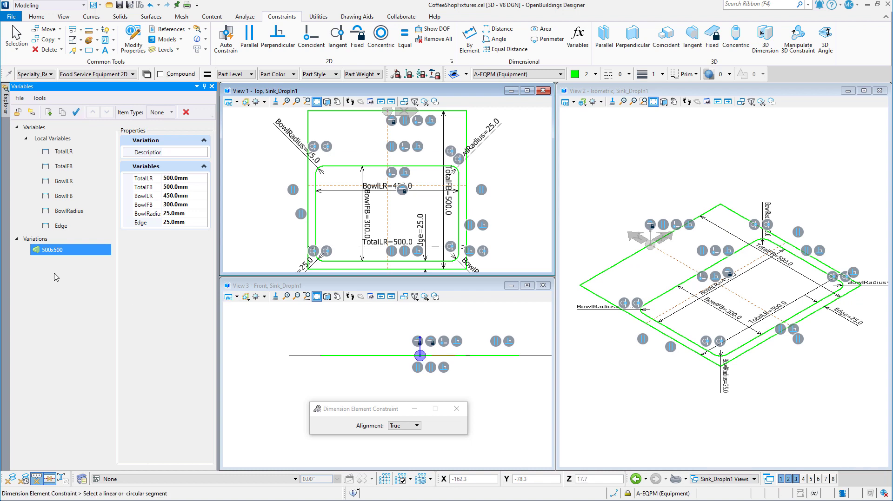
{"action": "left_click", "coordinate": [64, 121]}
{"action": "left_click", "coordinate": [51, 262]}
{"action": "left_click_drag", "start_coordinate": [47, 263], "coordinate": [87, 266]}
{"action": "type", "text": "400x"}
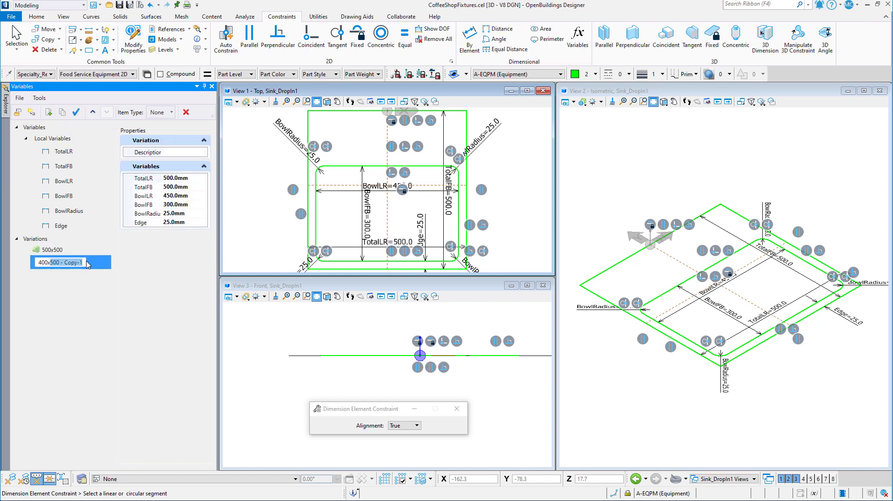
{"action": "type", "text": "600"}
{"action": "key", "text": "Return"}
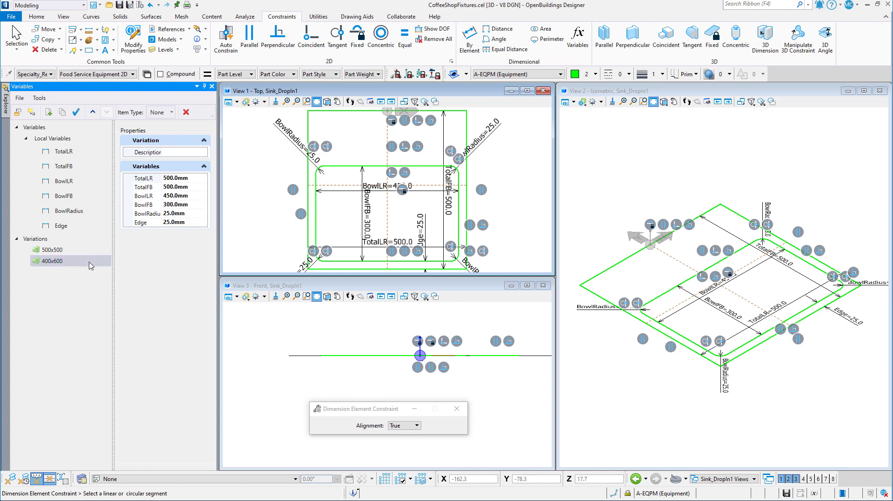
Set TotalLR to 600 mm and TotalFB to 400 mm
{"action": "left_click", "coordinate": [190, 179]}
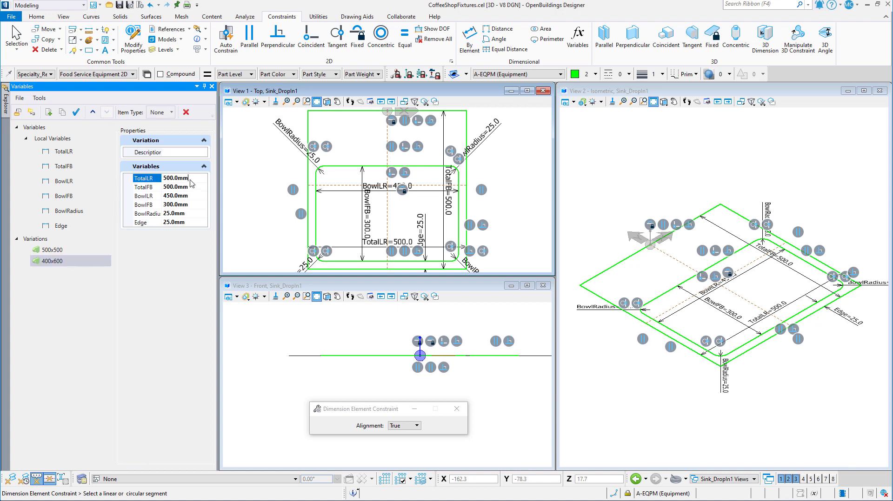
{"action": "double_click", "coordinate": [172, 178]}
{"action": "type", "text": "600"}
{"action": "key", "text": "Return"}
{"action": "left_click", "coordinate": [171, 187]}
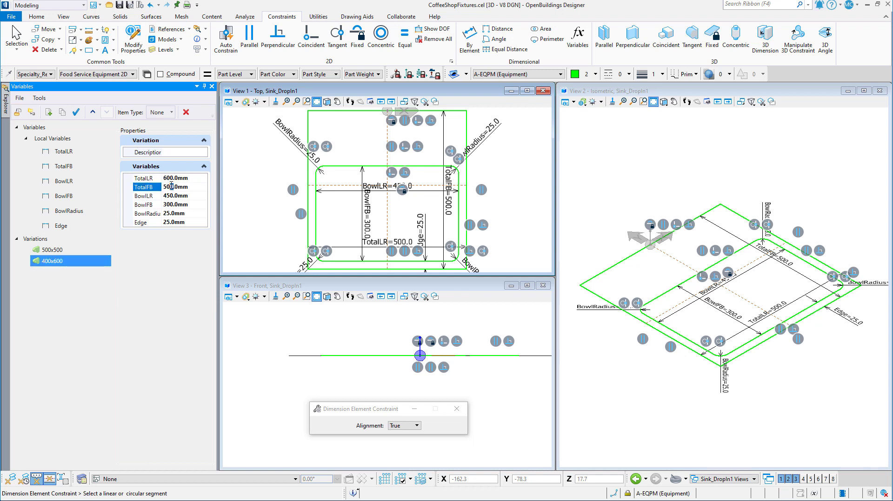
{"action": "double_click", "coordinate": [165, 187]}
{"action": "type", "text": "400"}
Set BowlLR to 500 mm and BowlFB to 250 mm
{"action": "left_click", "coordinate": [162, 196]}
{"action": "double_click", "coordinate": [166, 196]}
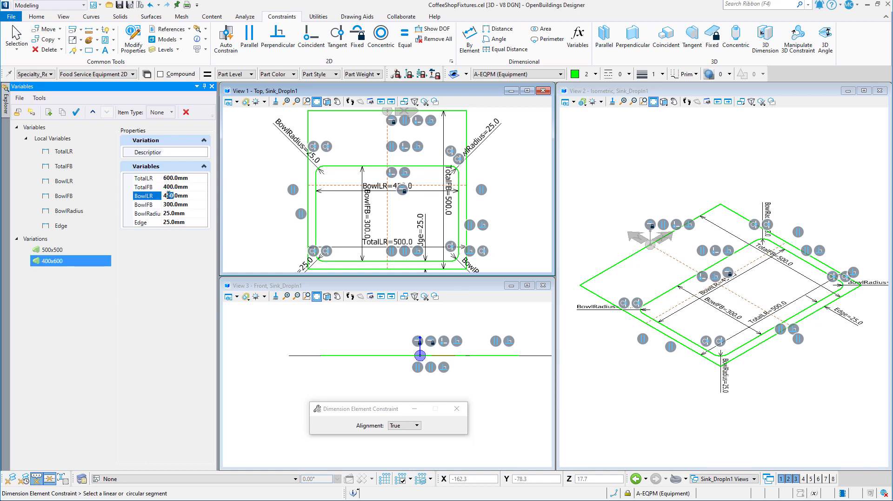
{"action": "type", "text": "500"}
{"action": "key", "text": "Return"}
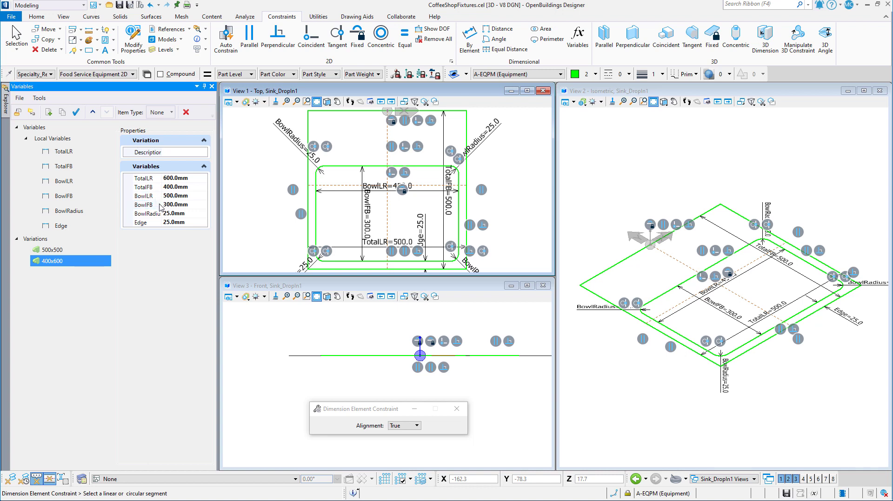
{"action": "left_click", "coordinate": [172, 204]}
{"action": "double_click", "coordinate": [169, 204]}
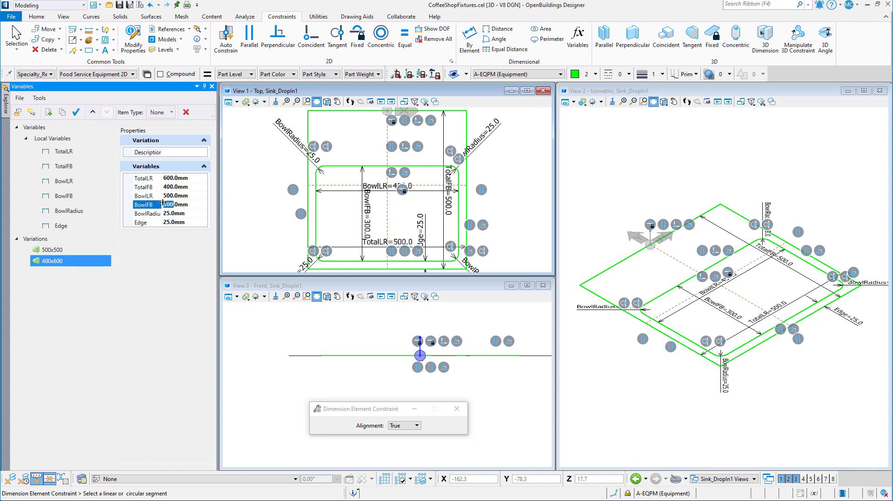
{"action": "type", "text": "250"}
{"action": "key", "text": "Return"}
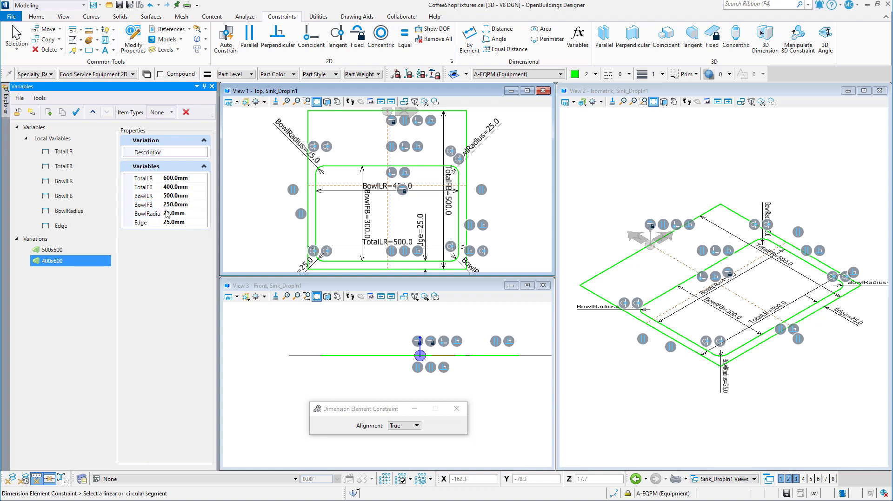
Set BowlRadius to 10 mm and Edge to 50 mm
{"action": "left_click", "coordinate": [167, 214]}
{"action": "double_click", "coordinate": [169, 214]}
{"action": "type", "text": "40"}
{"action": "key", "text": "Return"}
{"action": "left_click", "coordinate": [167, 222]}
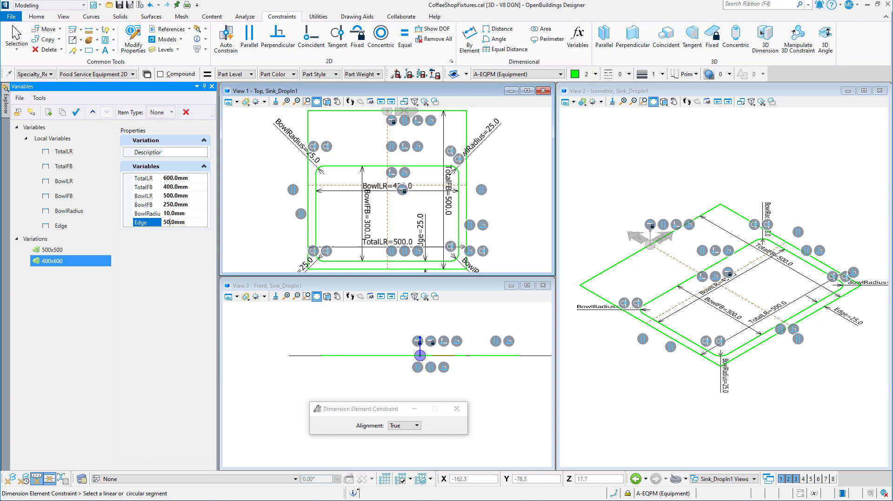
{"action": "double_click", "coordinate": [161, 223]}
{"action": "key", "text": "Return"}
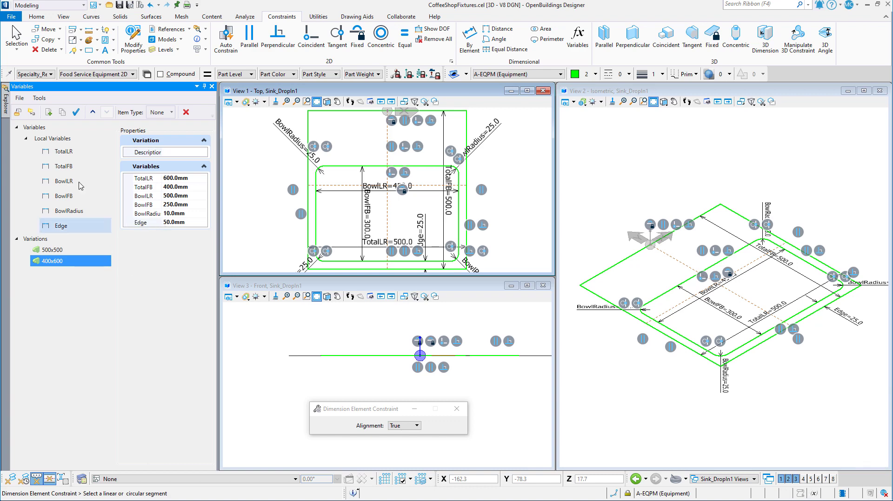
Apply the 400x600 variation values to the sink model
{"action": "left_click", "coordinate": [76, 112]}
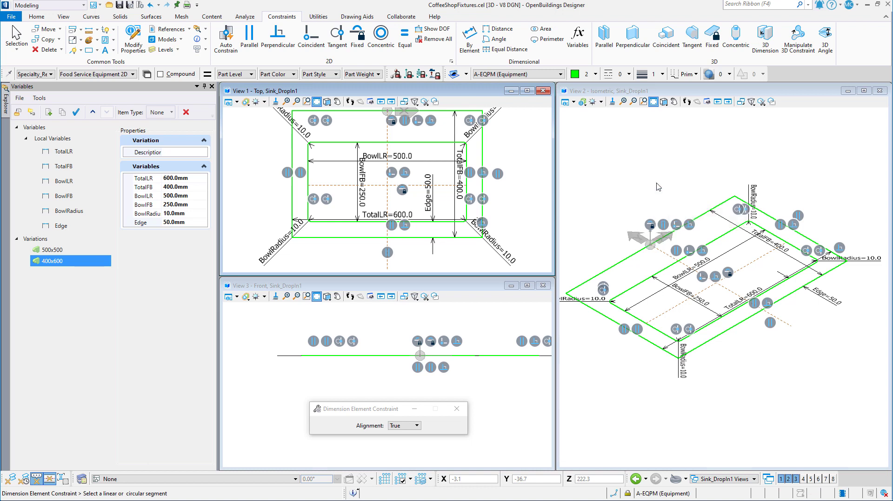
Place a 25 mm diameter faucet circle 35 mm from the sketch origin
{"action": "left_click", "coordinate": [319, 425]}
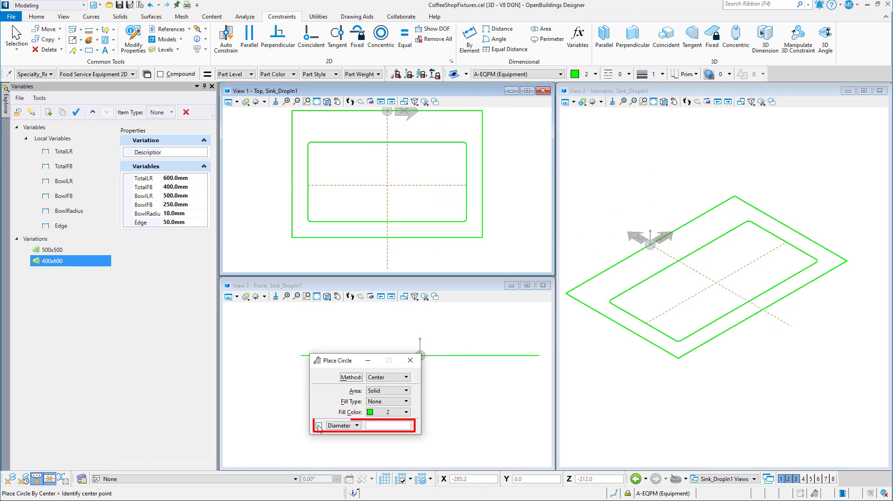
{"action": "left_click", "coordinate": [371, 426]}
{"action": "type", "text": "25"}
{"action": "key", "text": "Tab"}
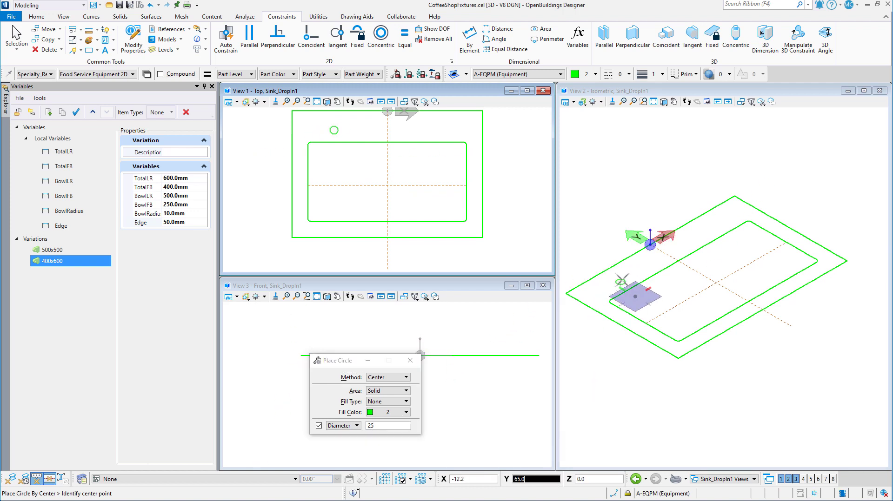
{"action": "scroll", "coordinate": [649, 243], "scroll_direction": "up", "scroll_amount": 3}
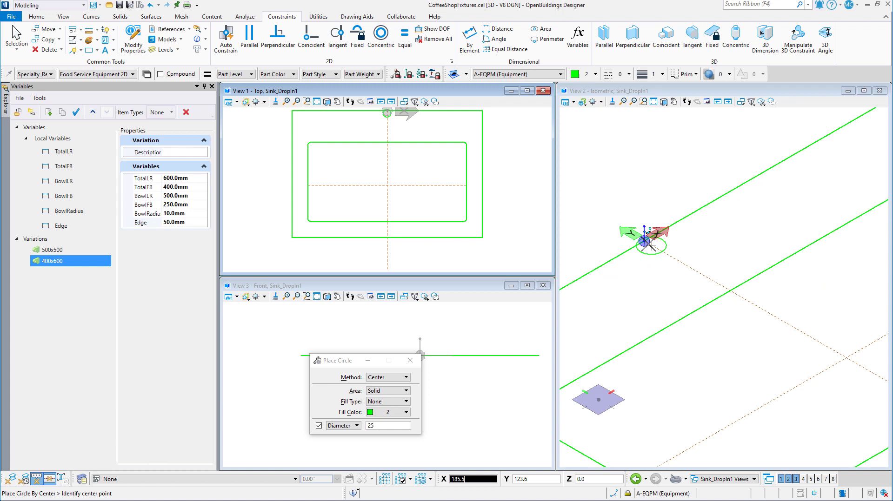
{"action": "left_click", "coordinate": [646, 241]}
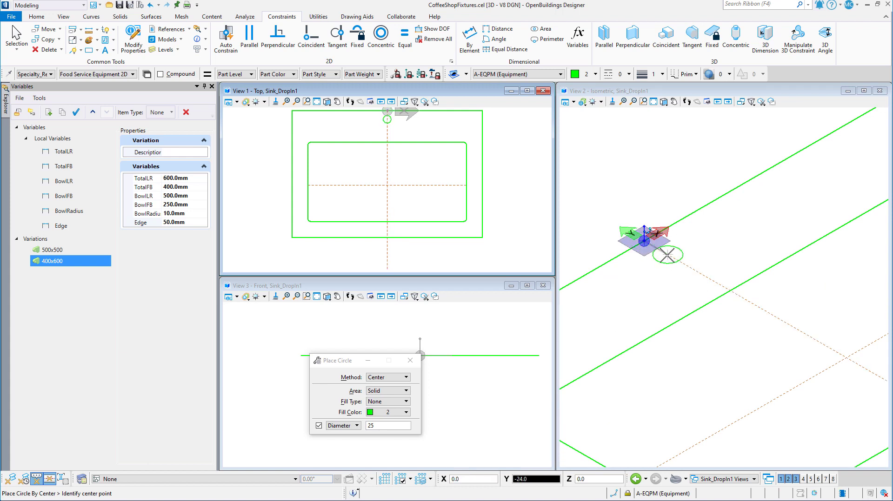
{"action": "type", "text": "35"}
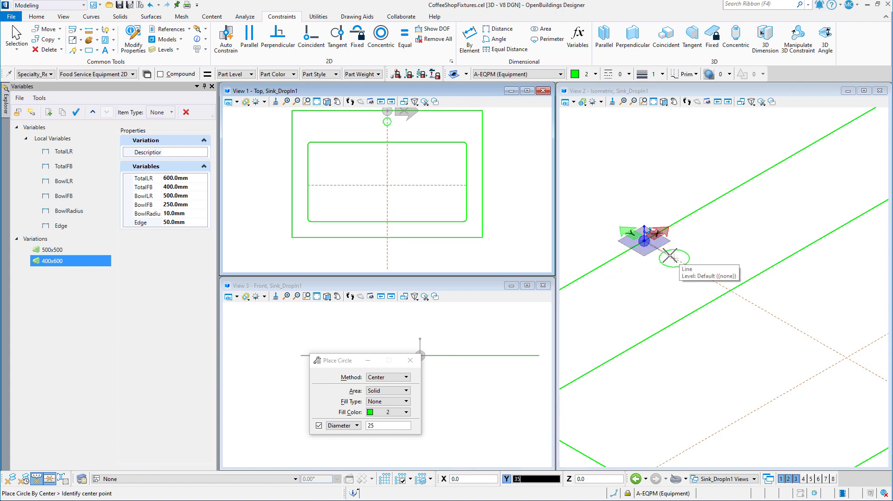
{"action": "left_click", "coordinate": [669, 257]}
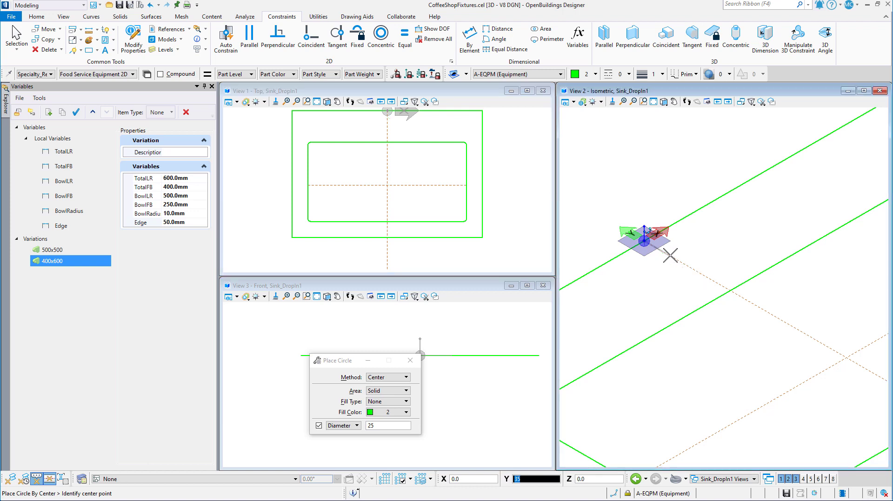
{"action": "key", "text": "Escape"}
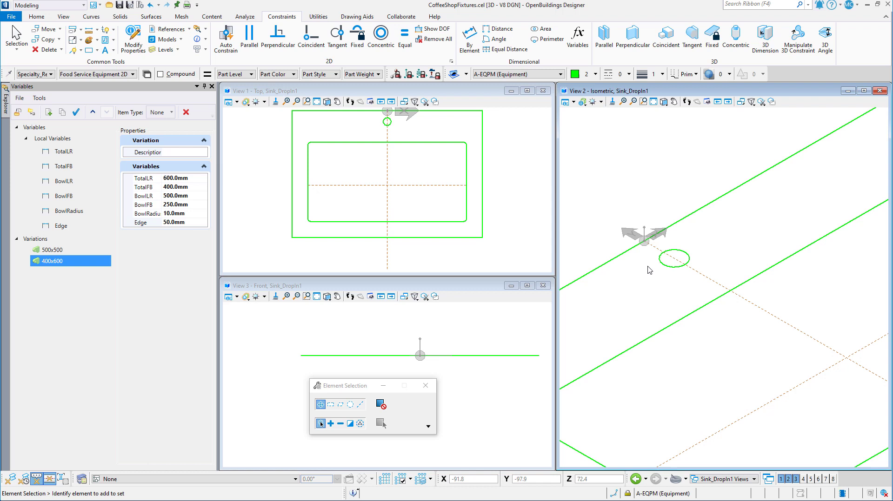
Place an 85 mm diameter drain circle inside the bowl
{"action": "right_click", "coordinate": [649, 270]}
{"action": "left_click", "coordinate": [368, 426]}
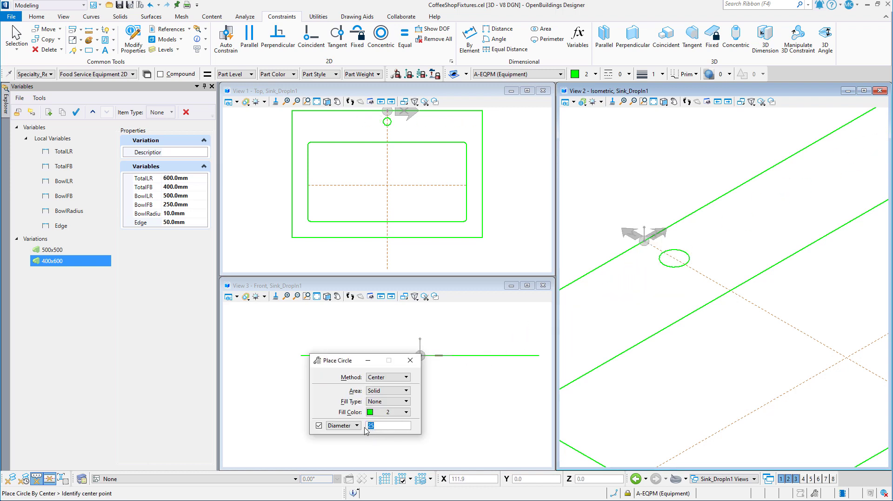
{"action": "type", "text": "8"}
{"action": "scroll", "coordinate": [624, 275], "scroll_direction": "down", "scroll_amount": 5}
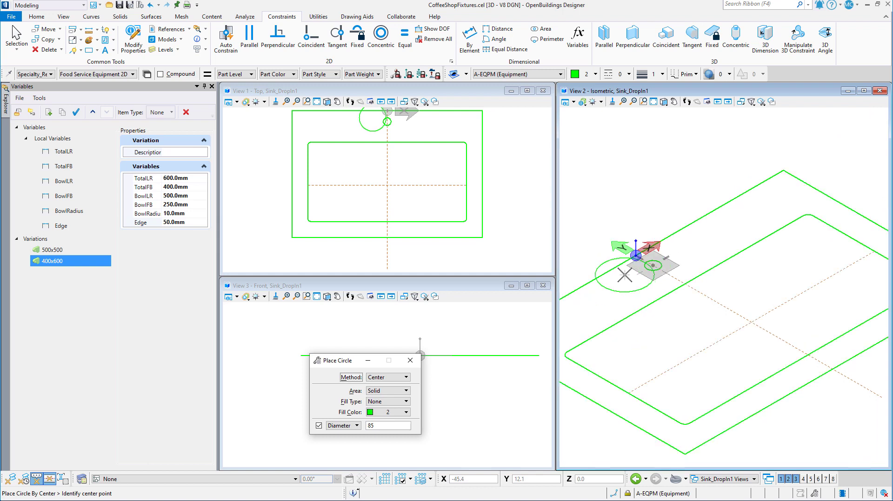
{"action": "left_click", "coordinate": [701, 288]}
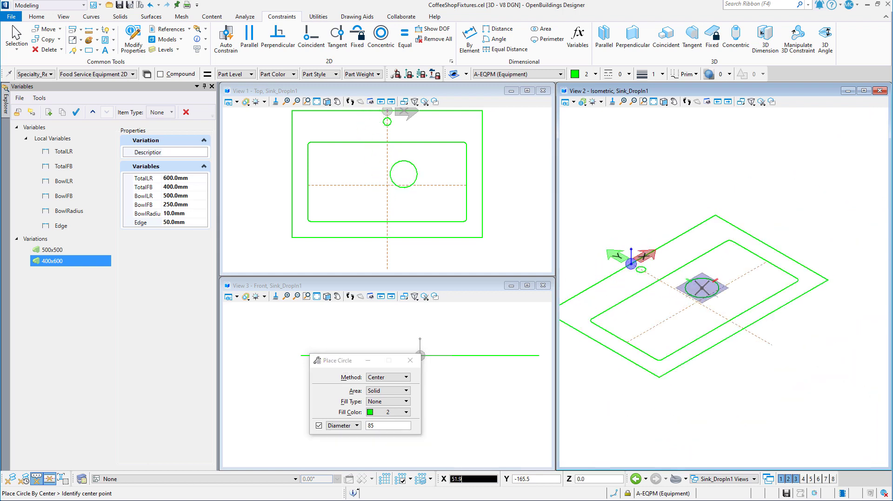
{"action": "key", "text": "Escape"}
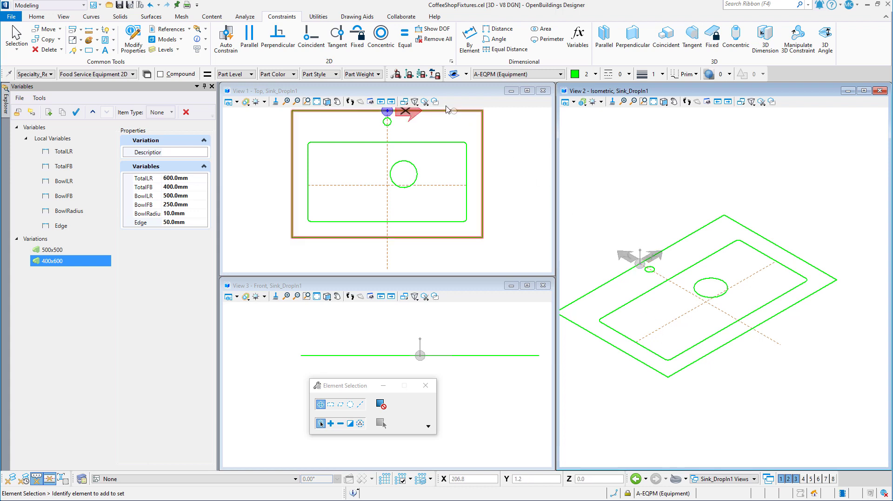
Make the drain circle coincident with the bowl's front-to-back and left-to-right centrelines
{"action": "left_click", "coordinate": [320, 43]}
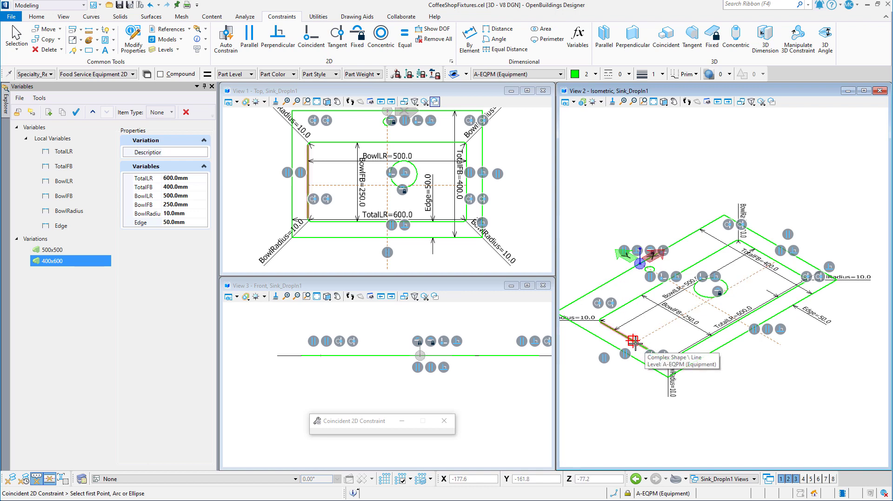
{"action": "left_click", "coordinate": [634, 342]}
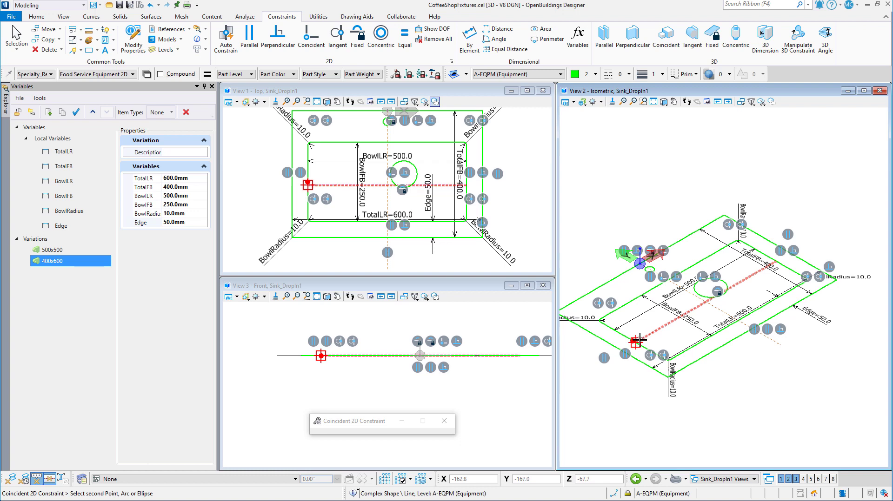
{"action": "left_click", "coordinate": [640, 339]}
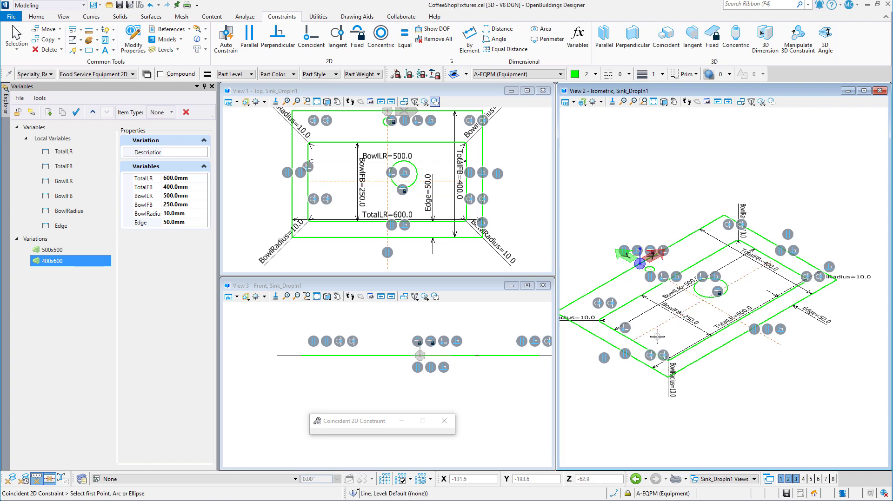
{"action": "scroll", "coordinate": [699, 307], "scroll_direction": "up", "scroll_amount": 2}
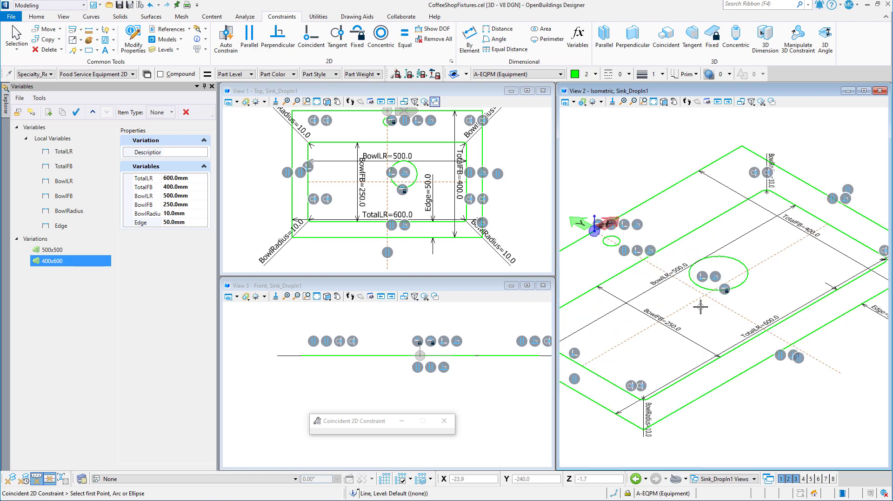
{"action": "left_click", "coordinate": [680, 285]}
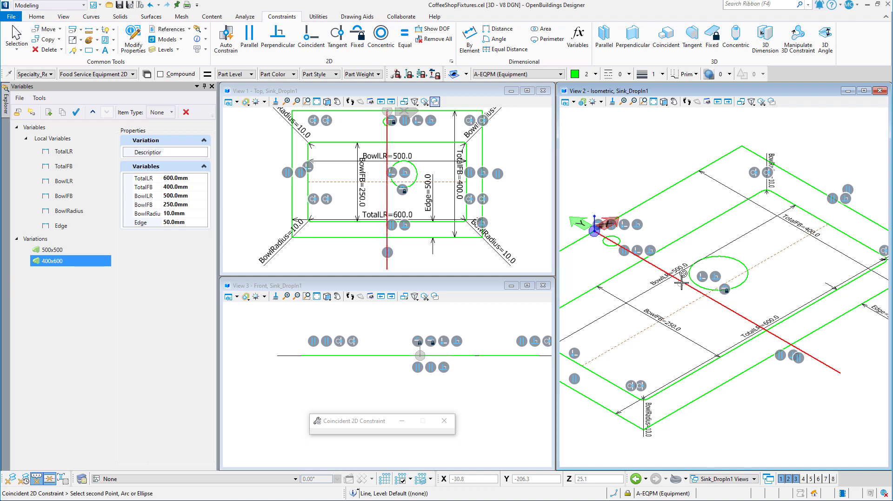
{"action": "left_click", "coordinate": [727, 257]}
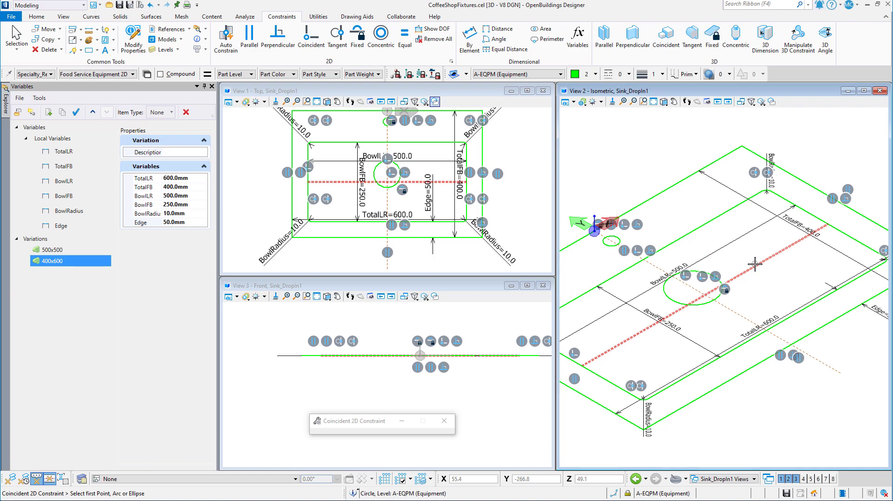
{"action": "left_click", "coordinate": [740, 264]}
{"action": "left_click", "coordinate": [699, 269]}
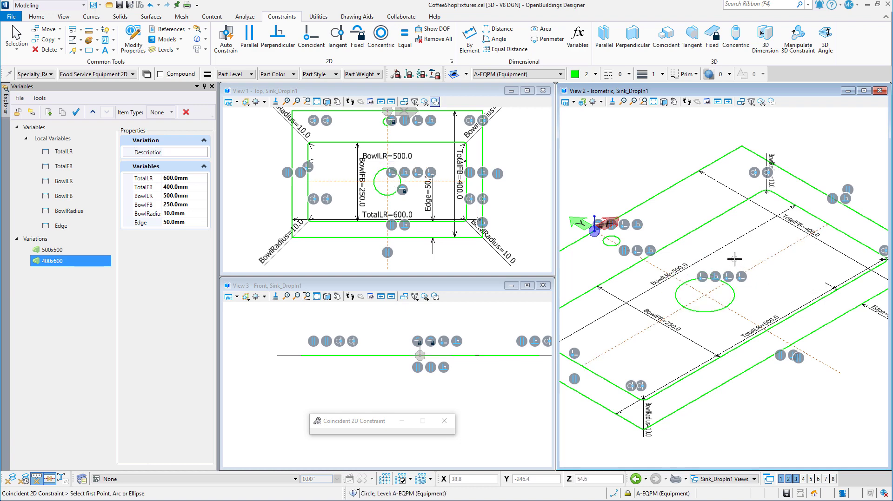
{"action": "left_click", "coordinate": [68, 252]}
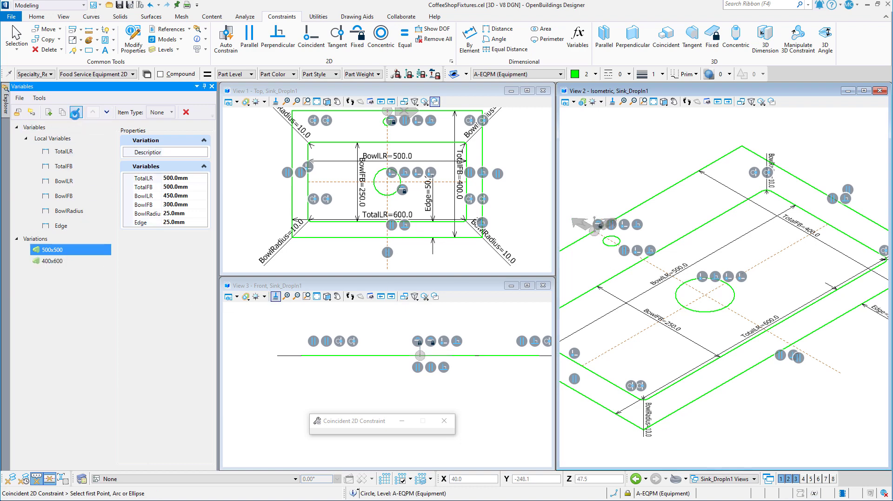
{"action": "left_click", "coordinate": [76, 113]}
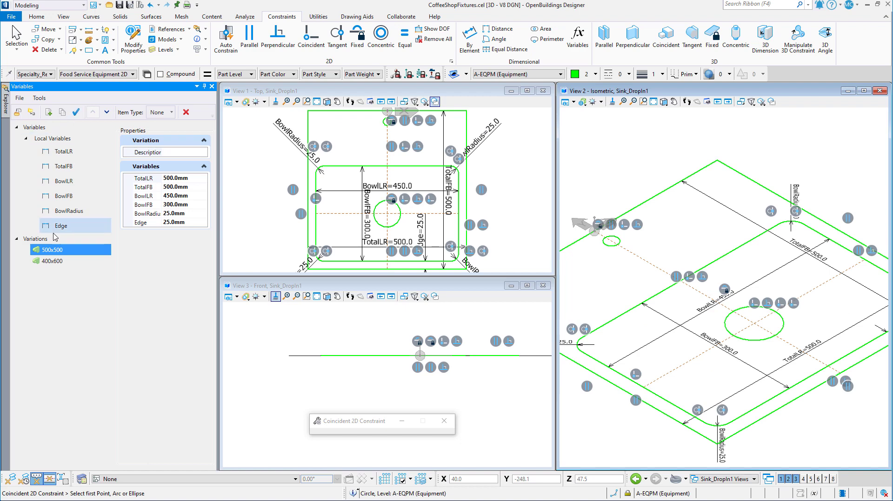
{"action": "left_click", "coordinate": [52, 261]}
{"action": "left_click", "coordinate": [76, 113]}
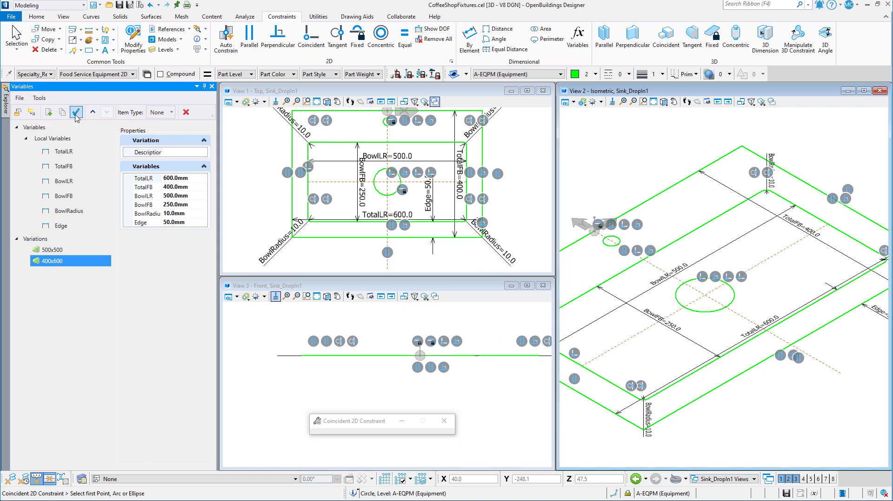